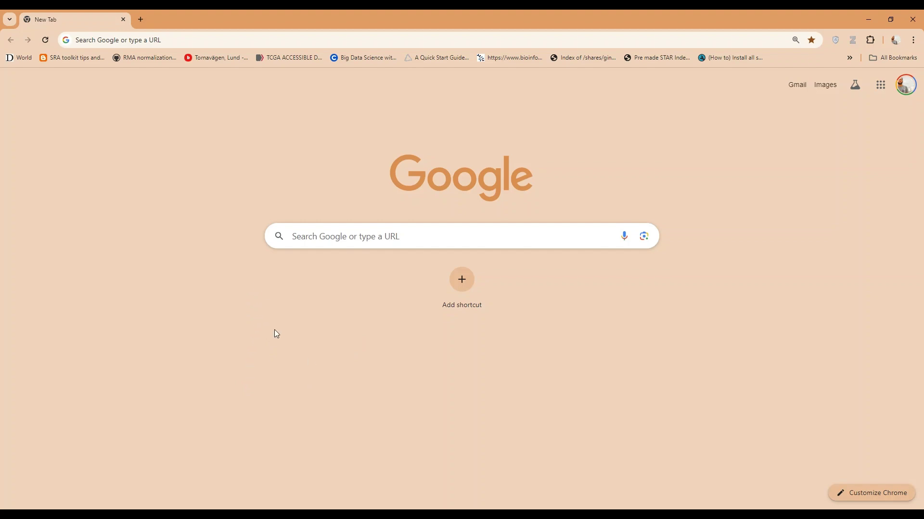
Load ncbi.nlm.nih.gov and zoom the home page in for easier reading
left_click(206, 40)
type("NCBI")
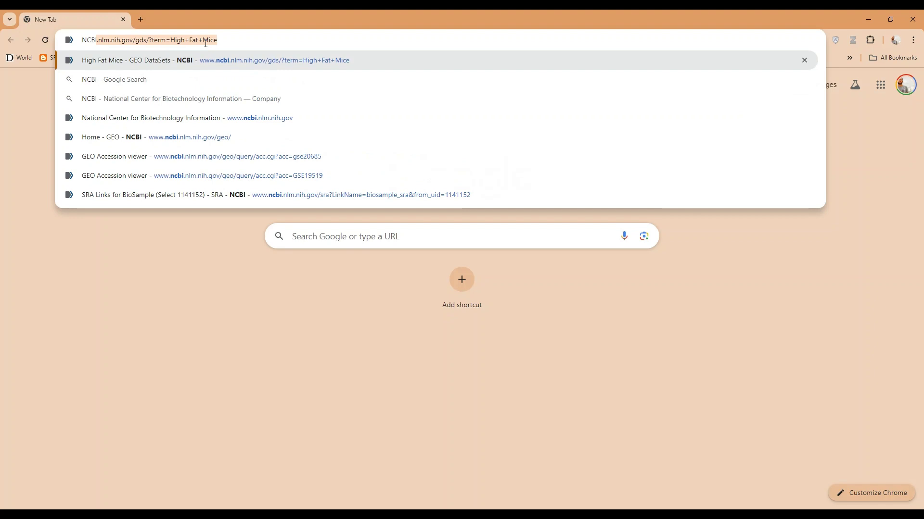
key("Delete")
key("Return")
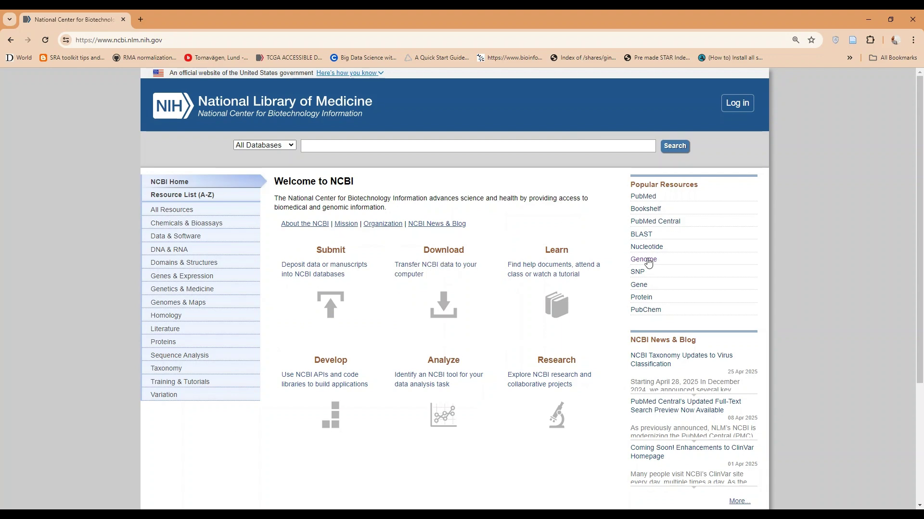
key("ctrl+plus")
key("ctrl+plus")
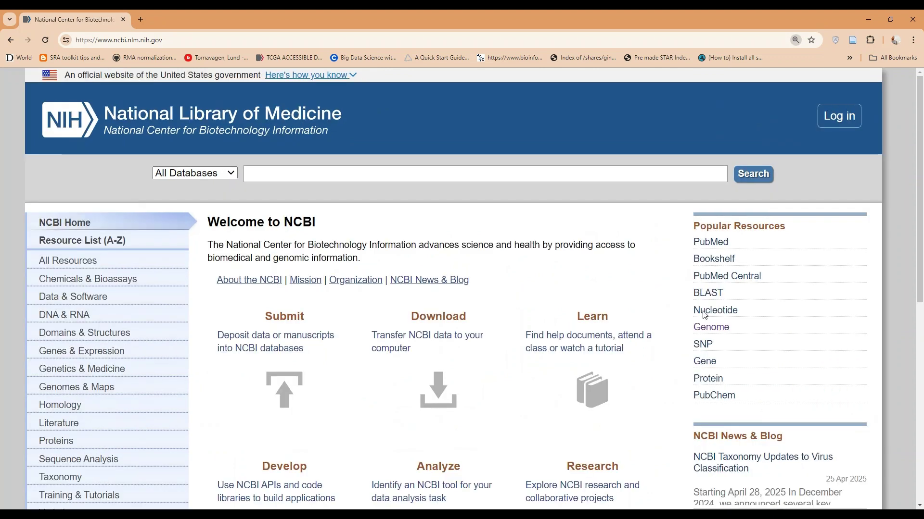
scroll(712, 347, "down", 1)
Open the Genome resource and decline its survey popup
left_click(717, 280)
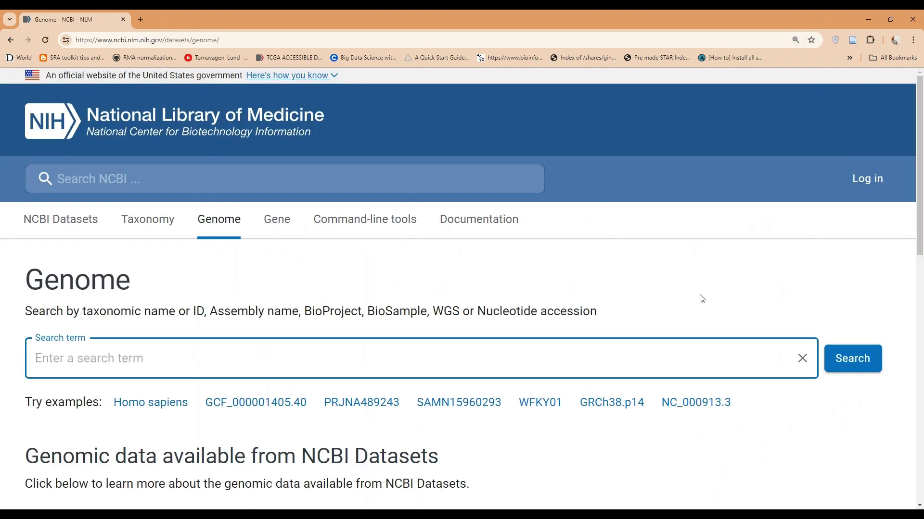
scroll(251, 297, "down", 2)
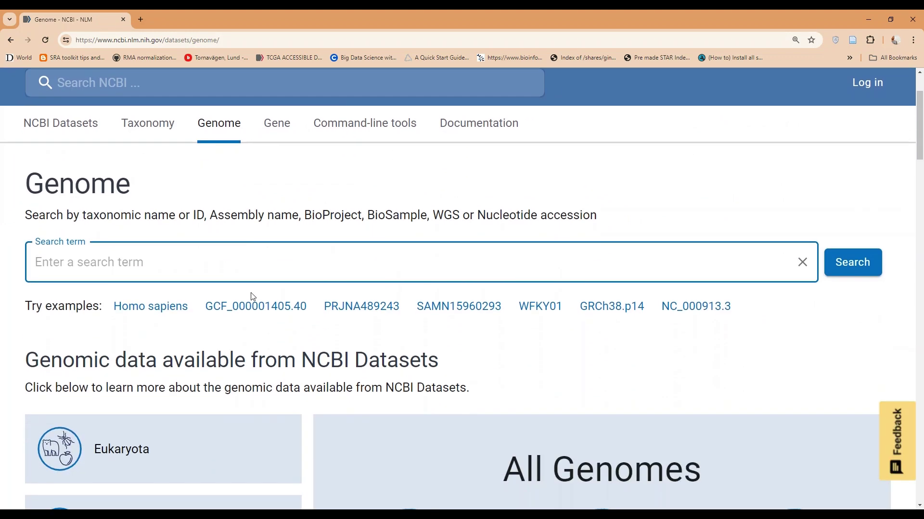
scroll(252, 295, "down", 4)
scroll(255, 294, "down", 3)
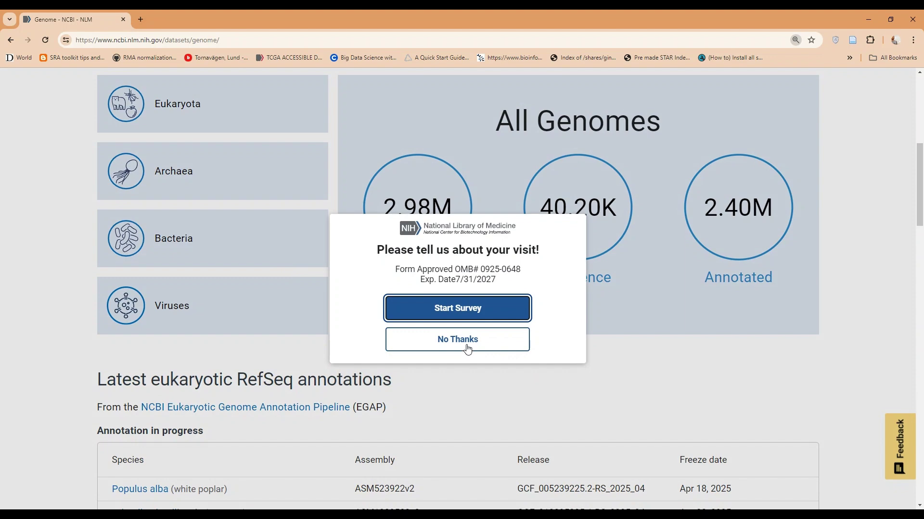
left_click(467, 348)
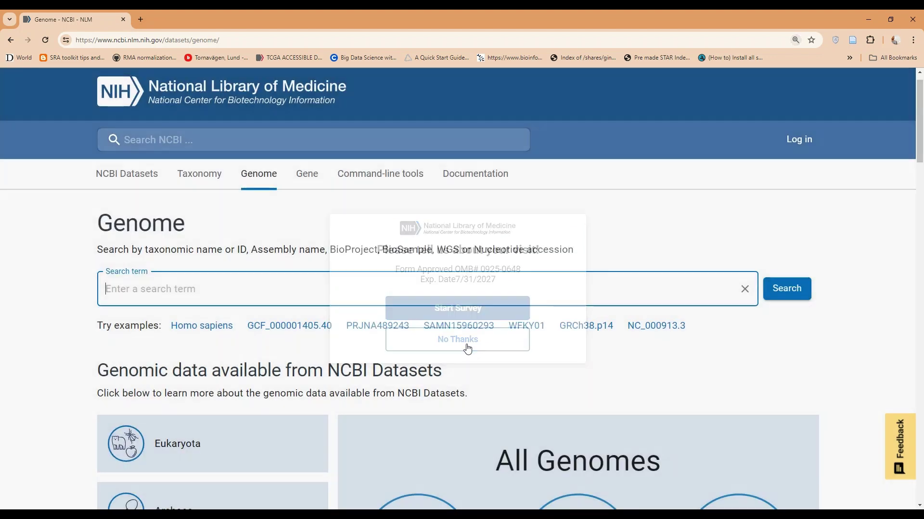
Browse the 2.98M-genome statistics and latest eukaryotic RefSeq annotations, then return to the search box
scroll(457, 336, "down", 3)
scroll(455, 335, "down", 4)
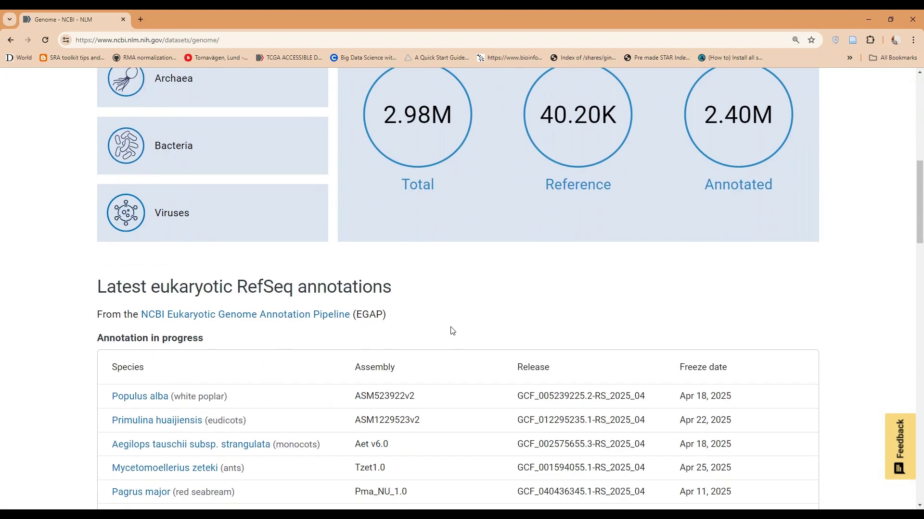
scroll(451, 327, "down", 2)
scroll(450, 323, "down", 2)
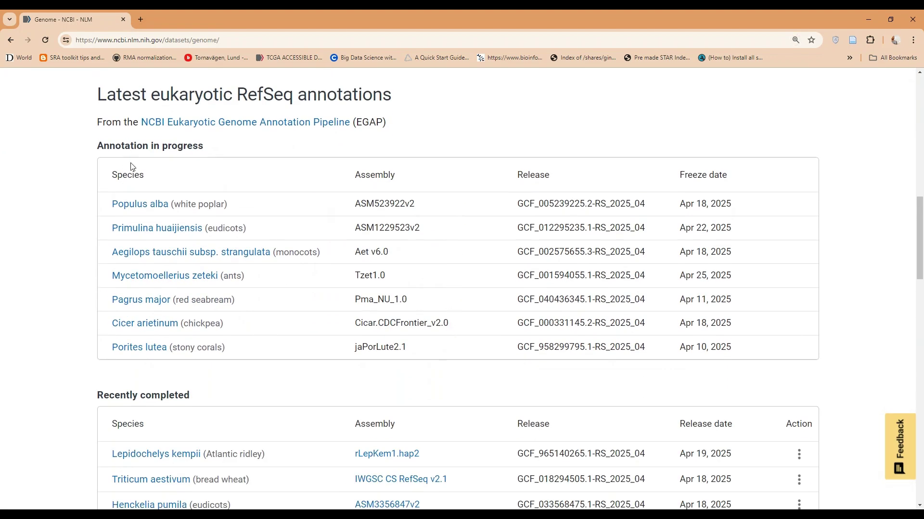
scroll(151, 332, "down", 2)
scroll(159, 337, "down", 1)
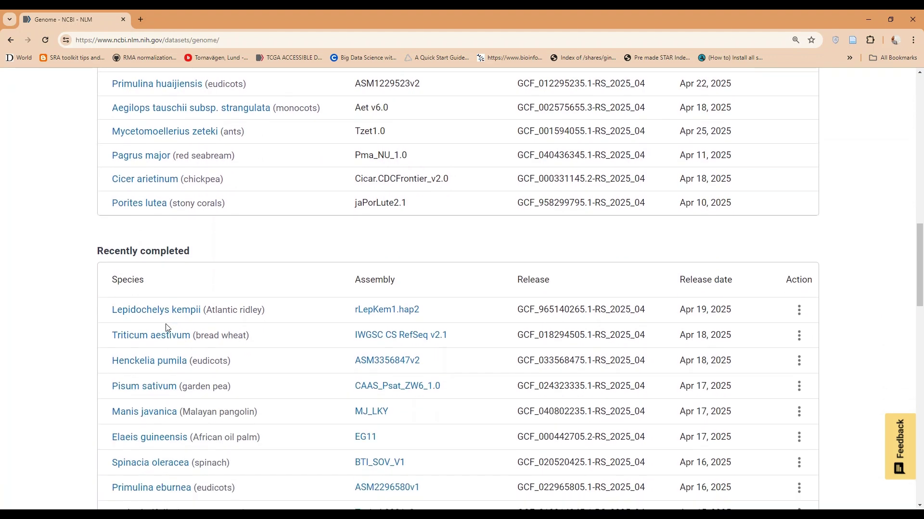
scroll(671, 299, "up", 3)
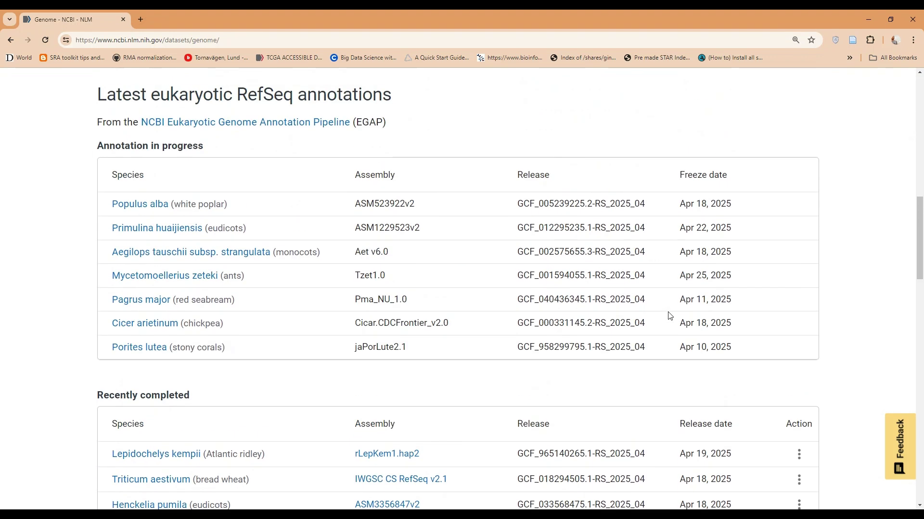
scroll(717, 381, "down", 2)
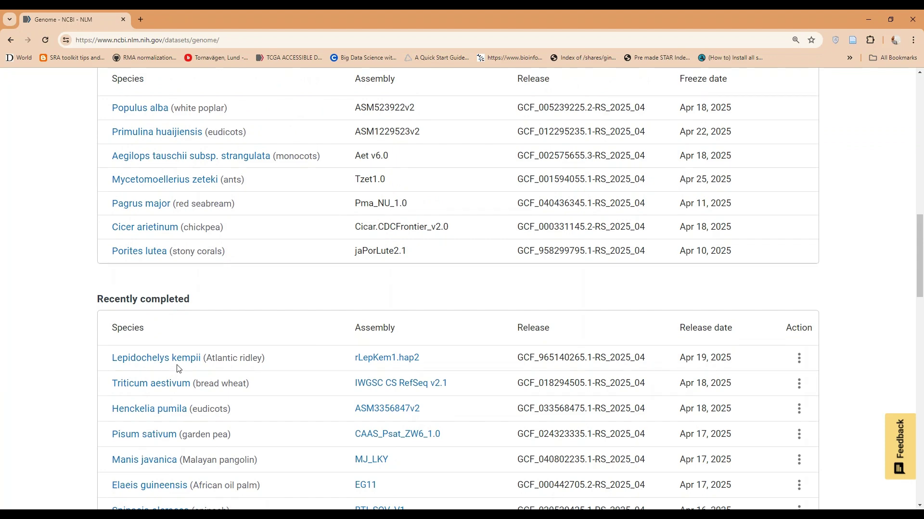
scroll(402, 280, "up", 1)
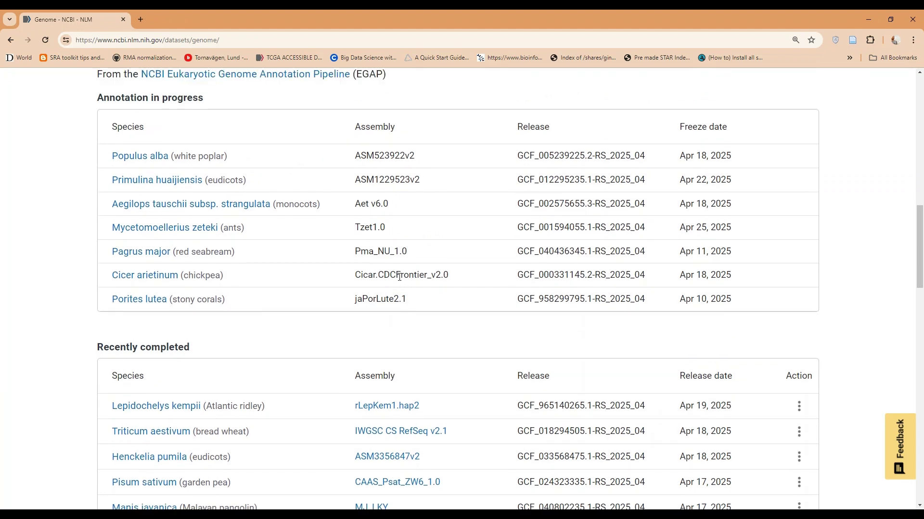
scroll(400, 276, "up", 3)
scroll(401, 276, "up", 2)
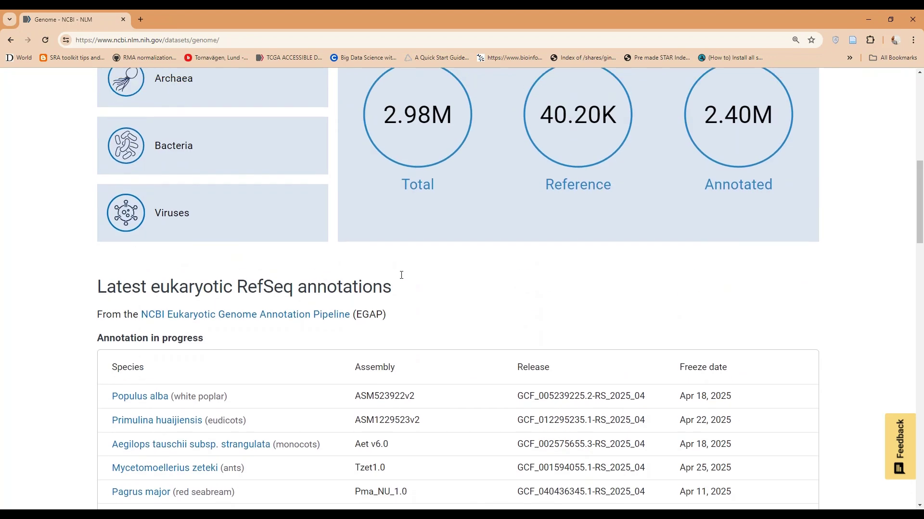
scroll(401, 277, "up", 3)
scroll(402, 278, "up", 2)
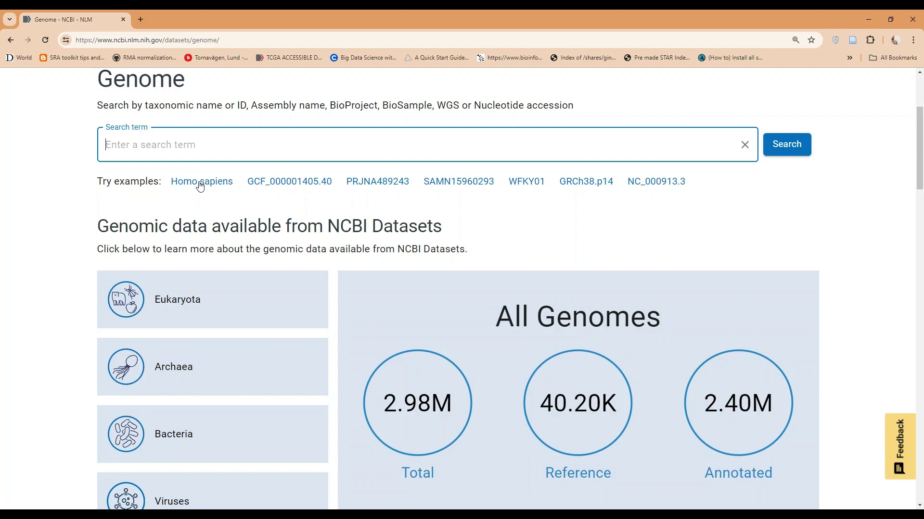
Search Genome for Homo sapiens and scan the 1,852 results headed by reference GRCh38.p14
left_click(201, 185)
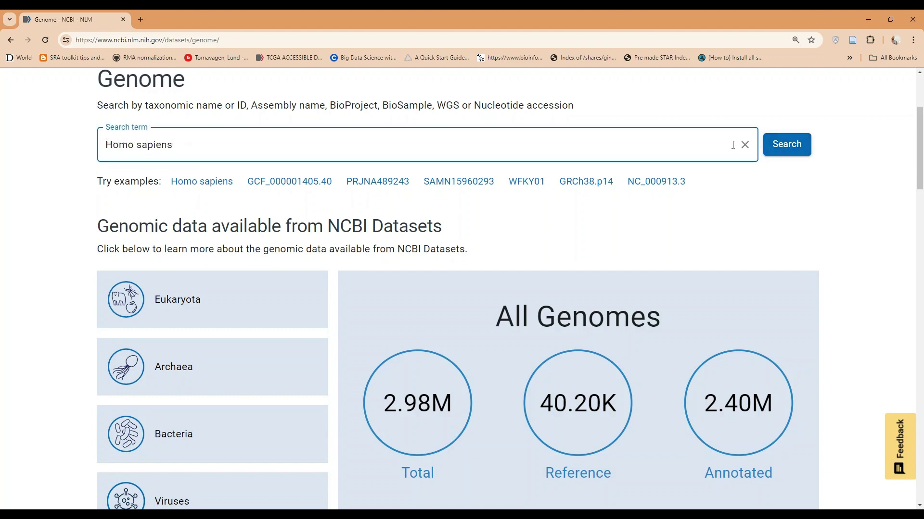
left_click(770, 152)
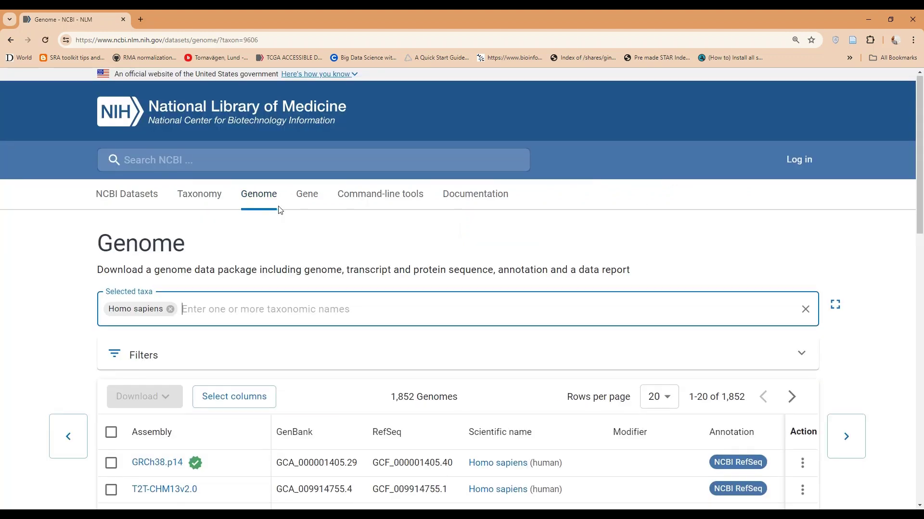
scroll(279, 207, "down", 4)
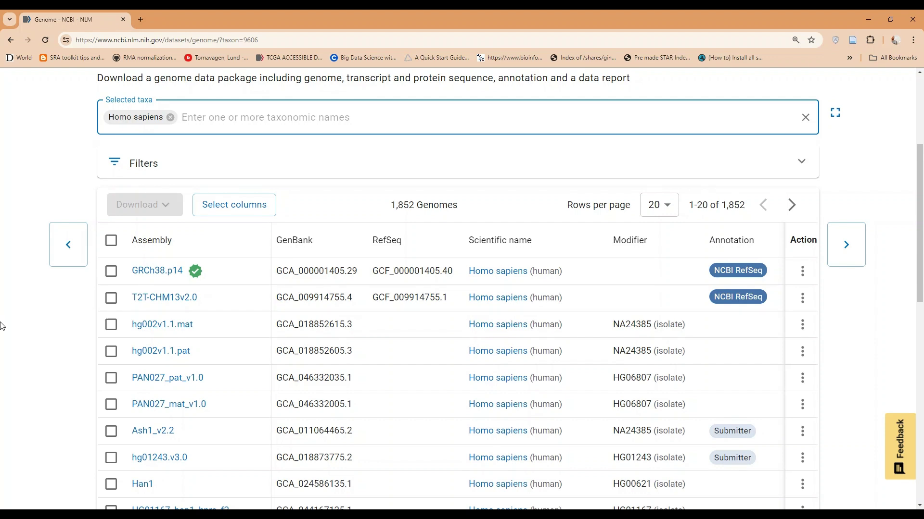
scroll(32, 345, "down", 1)
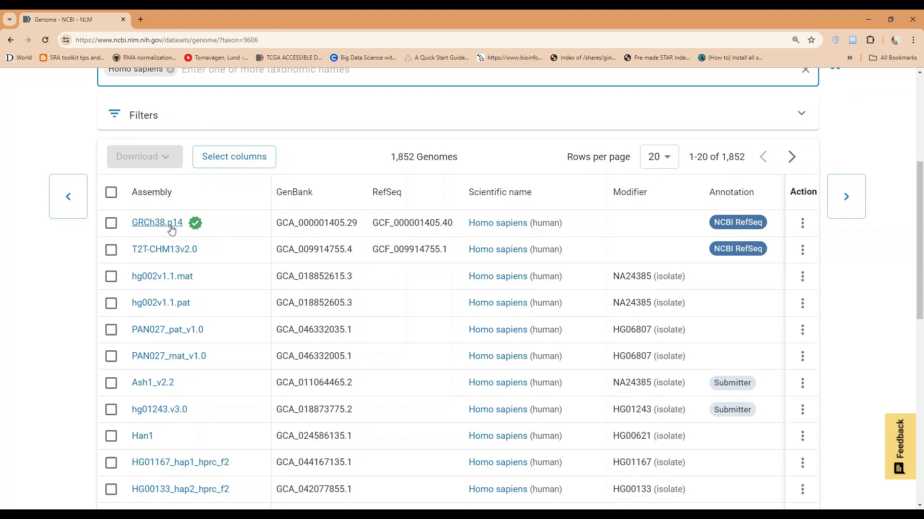
Open GRCh38.p14 and review its RefSeq GCF_000001405.40, BioProject PRJNA31257 and publications
left_click(173, 230)
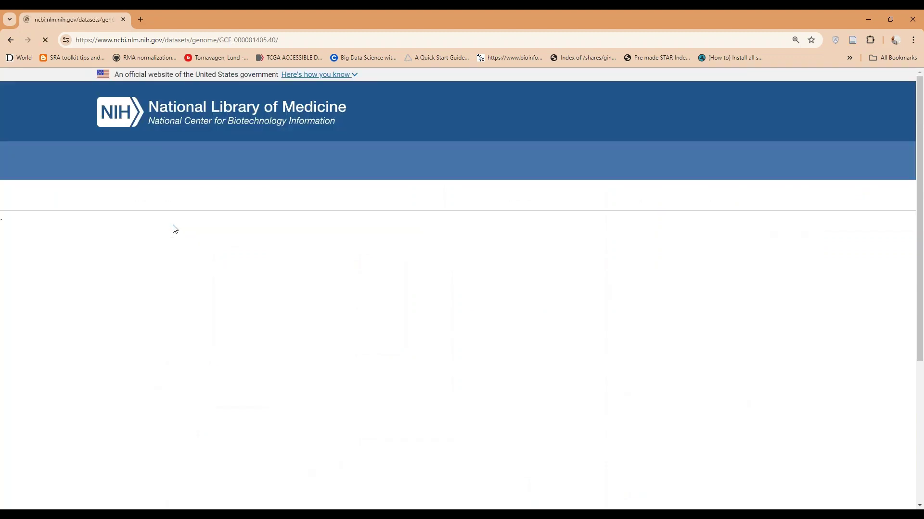
scroll(407, 247, "down", 1)
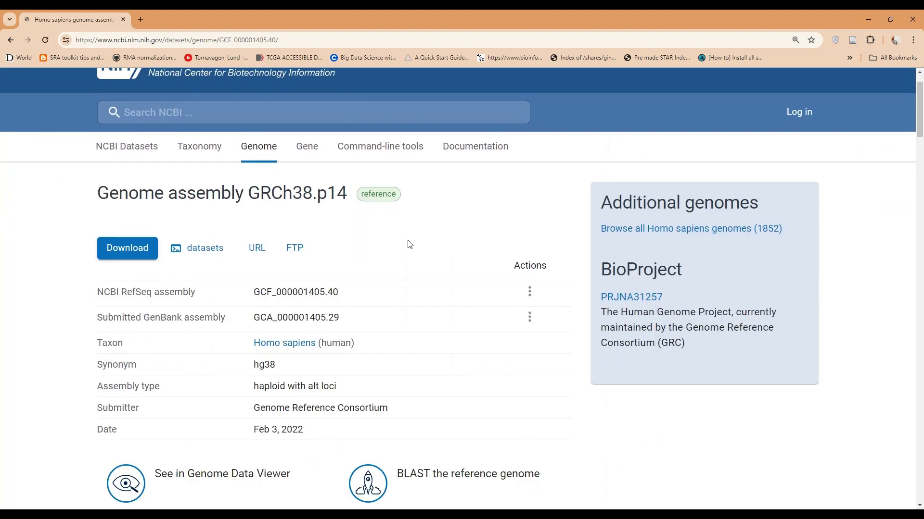
scroll(335, 260, "down", 1)
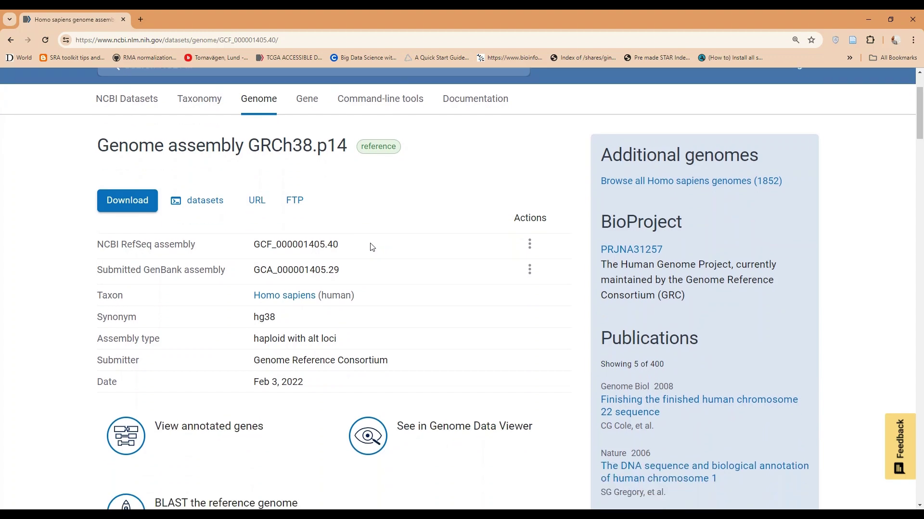
scroll(493, 248, "up", 1)
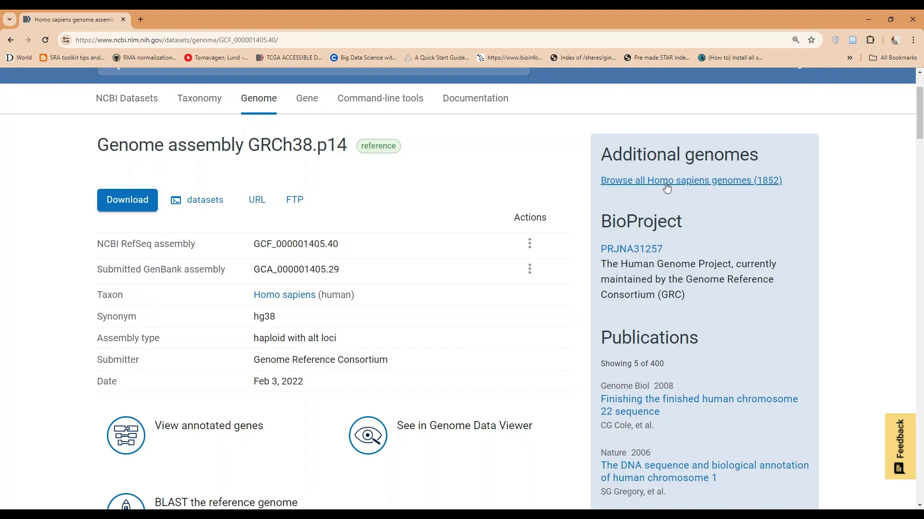
scroll(667, 188, "down", 1)
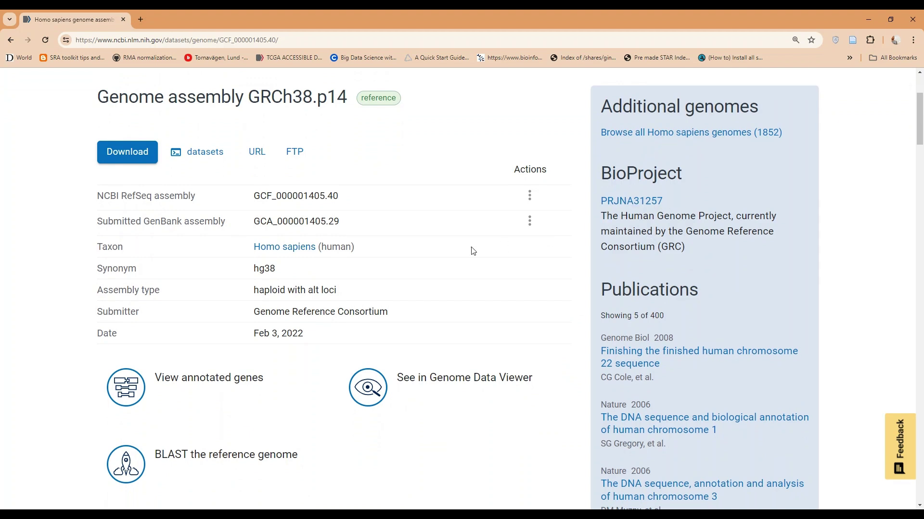
scroll(479, 250, "down", 1)
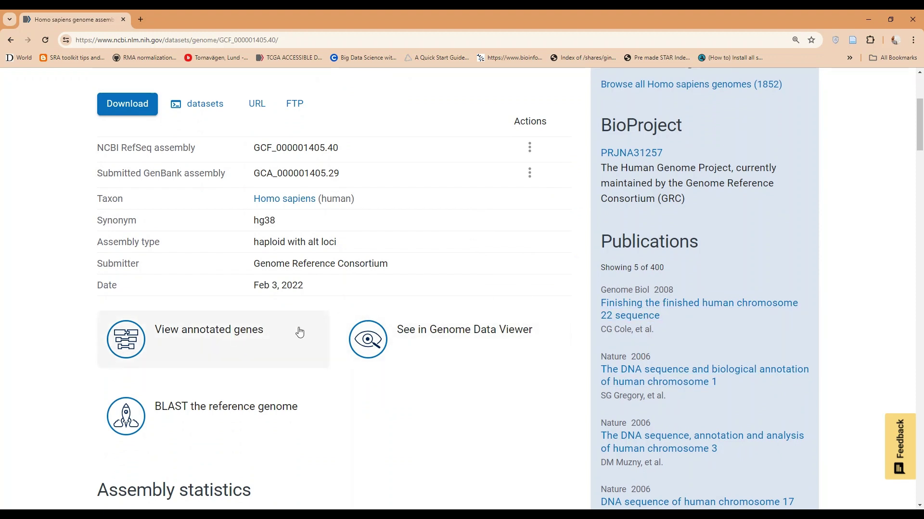
View the 68,325 annotated genes for GRCh38.p14, then go back to the assembly statistics
scroll(423, 320, "down", 2)
scroll(380, 316, "up", 2)
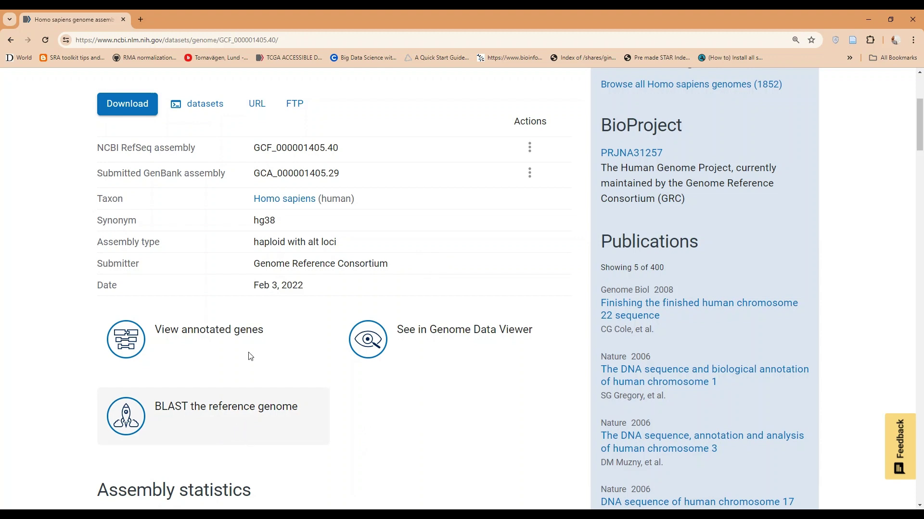
scroll(239, 321, "down", 1)
scroll(240, 321, "down", 1)
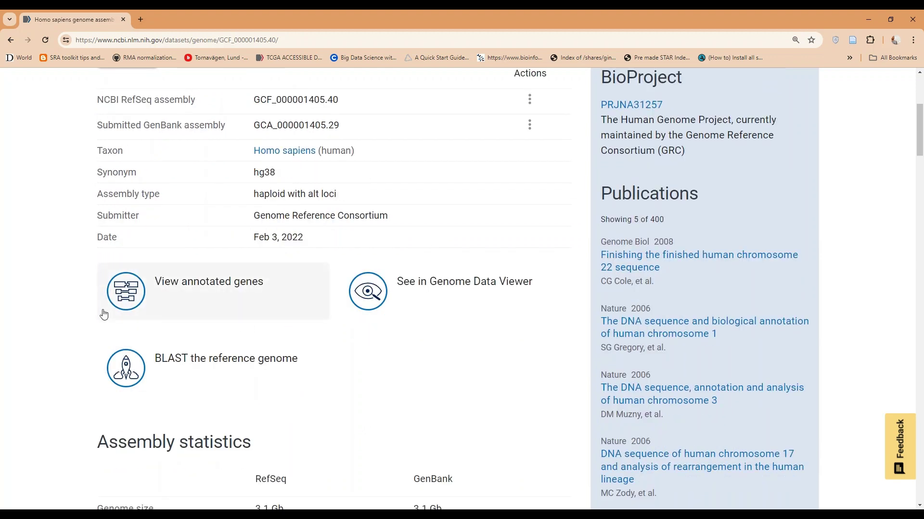
scroll(229, 307, "down", 1)
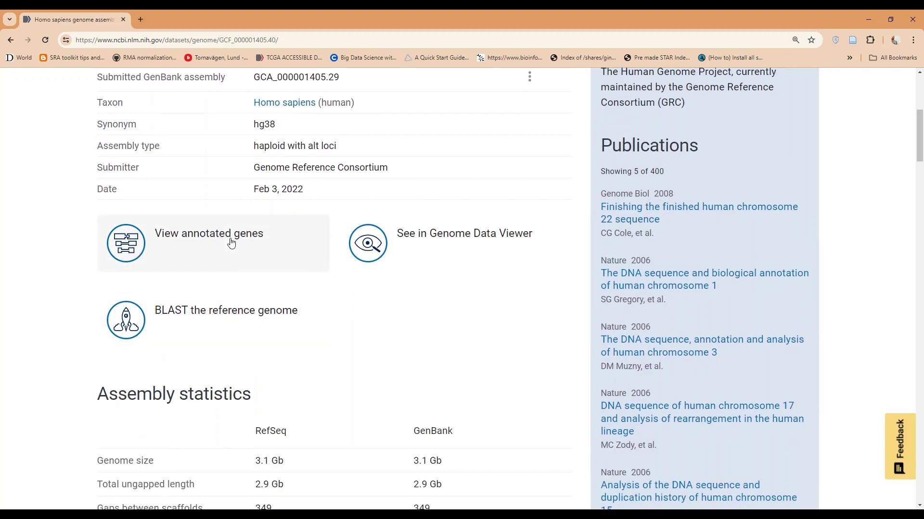
scroll(232, 242, "down", 3)
scroll(227, 243, "down", 4)
scroll(224, 238, "up", 6)
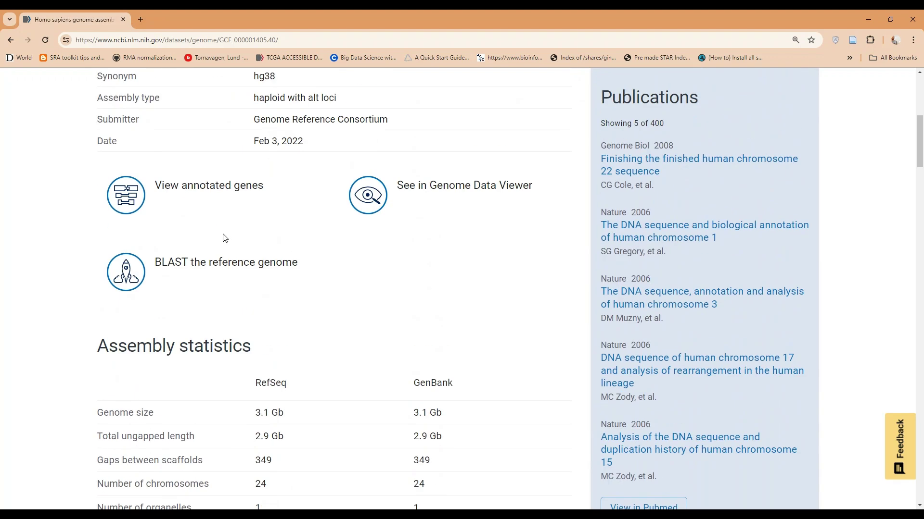
scroll(221, 236, "up", 1)
left_click(222, 238)
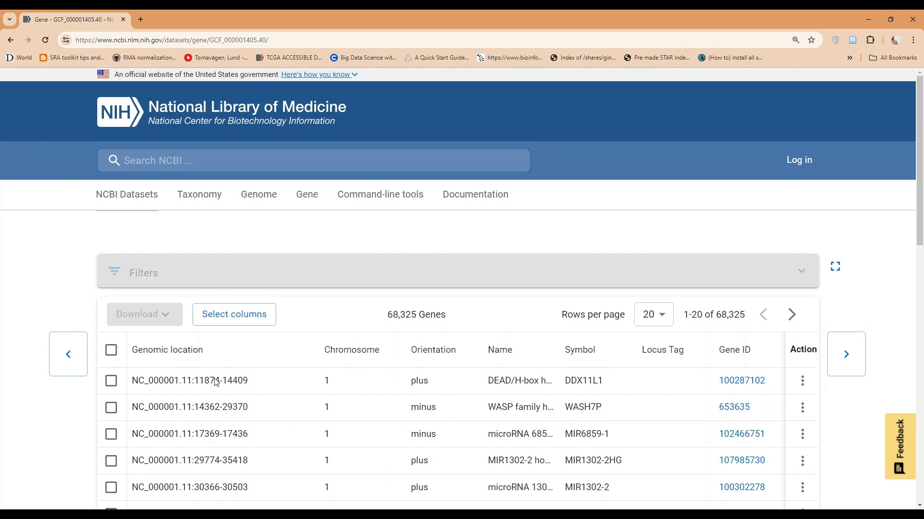
left_click(10, 40)
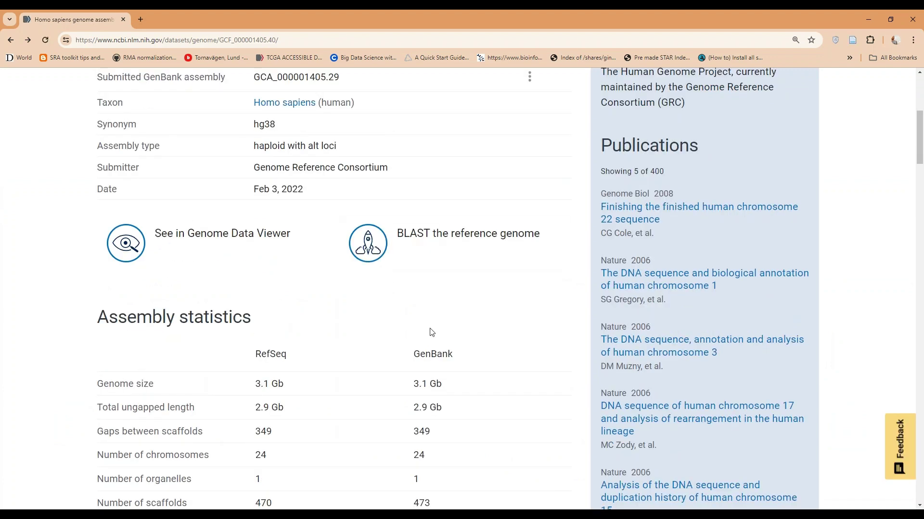
scroll(216, 284, "up", 2)
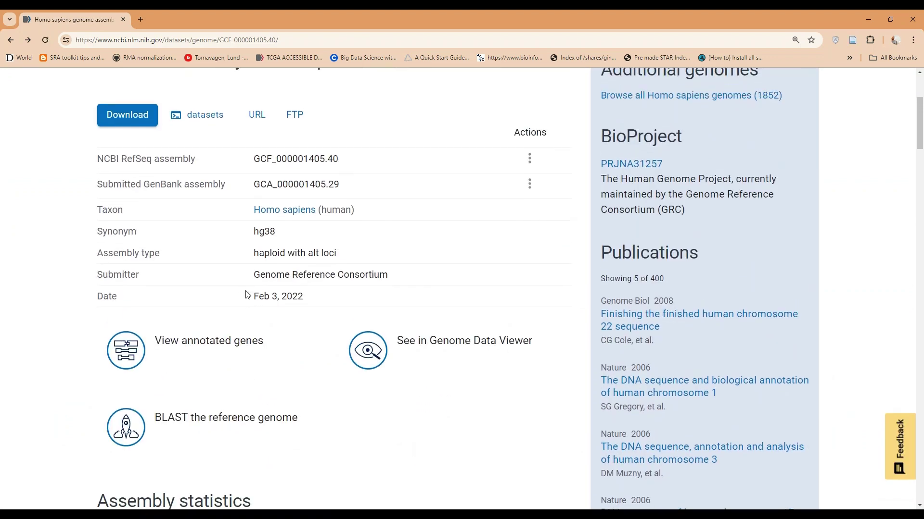
scroll(168, 243, "up", 1)
scroll(173, 247, "down", 3)
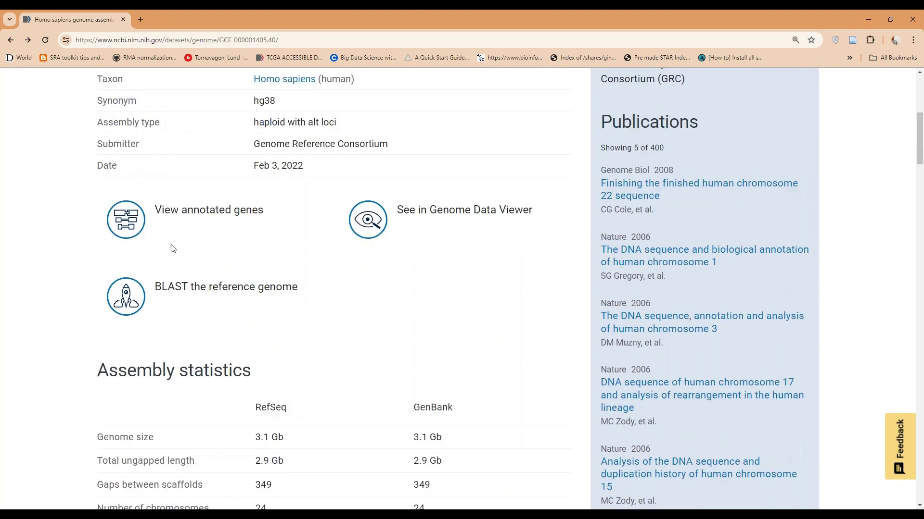
scroll(173, 246, "down", 4)
scroll(174, 246, "down", 1)
scroll(174, 245, "down", 1)
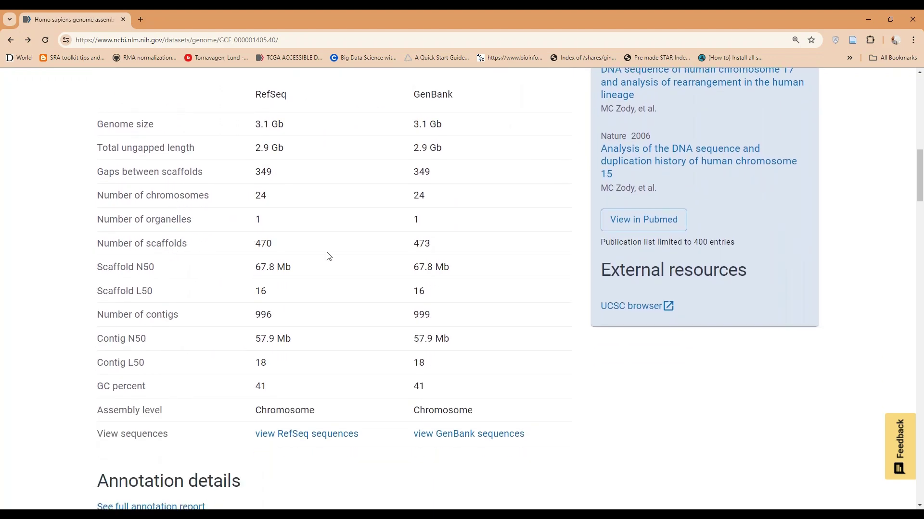
scroll(377, 366, "down", 1)
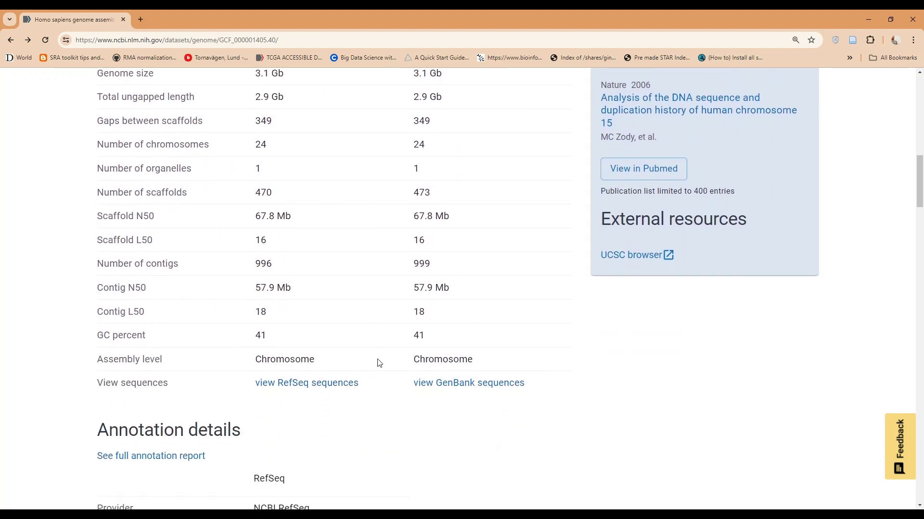
scroll(380, 364, "down", 3)
scroll(380, 362, "down", 2)
scroll(381, 362, "down", 2)
scroll(382, 361, "down", 5)
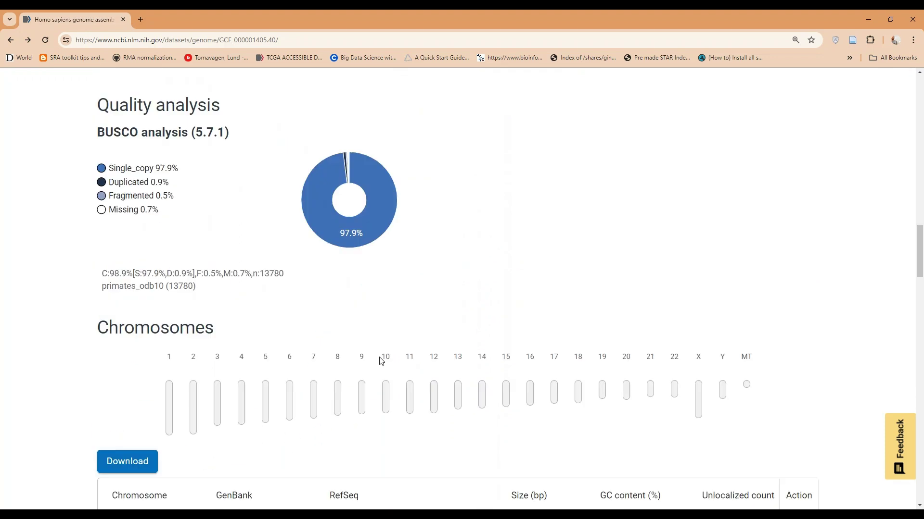
scroll(381, 360, "down", 2)
scroll(382, 360, "down", 2)
scroll(381, 360, "up", 2)
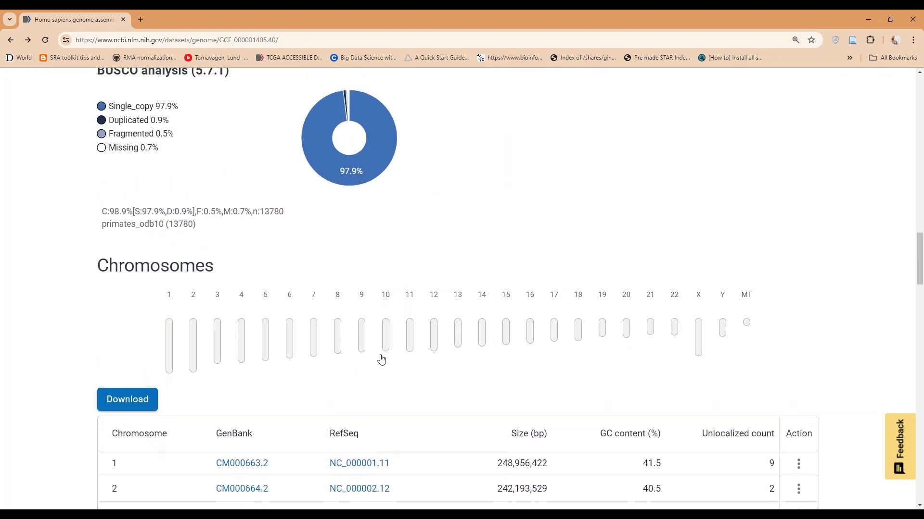
scroll(382, 360, "up", 1)
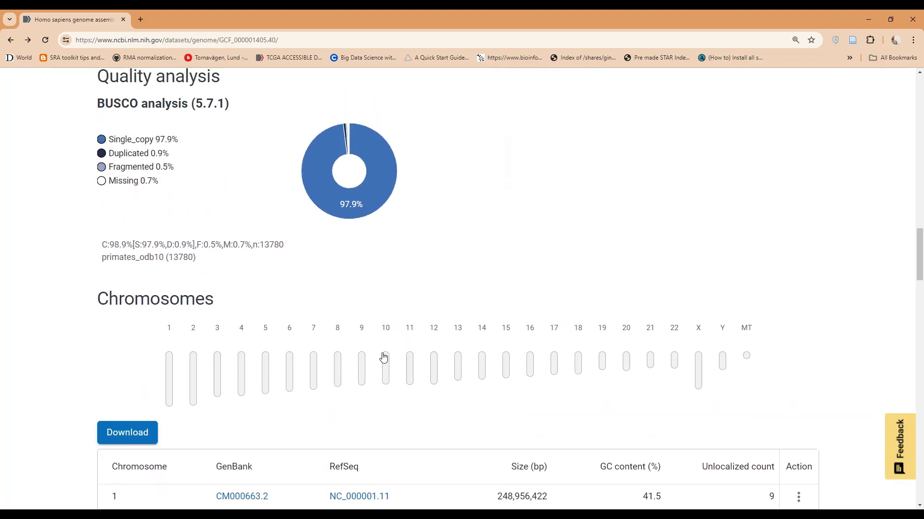
left_click(142, 436)
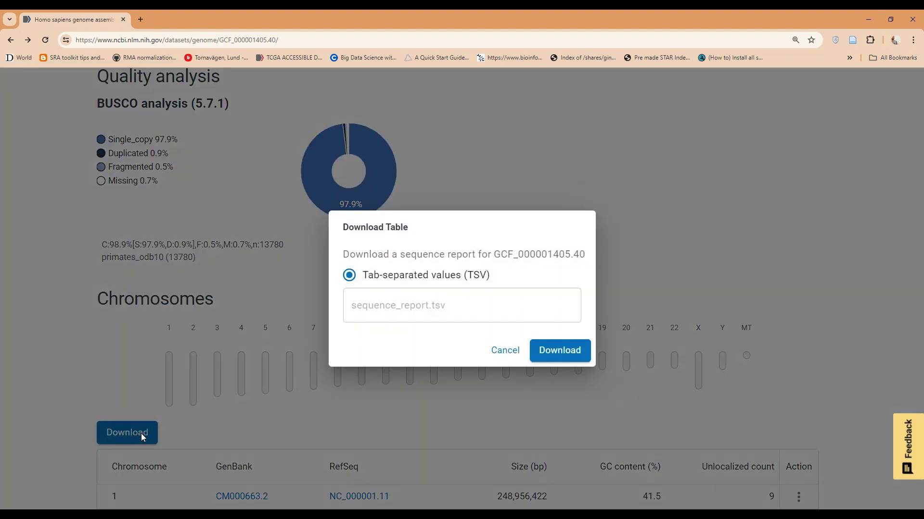
left_click(499, 359)
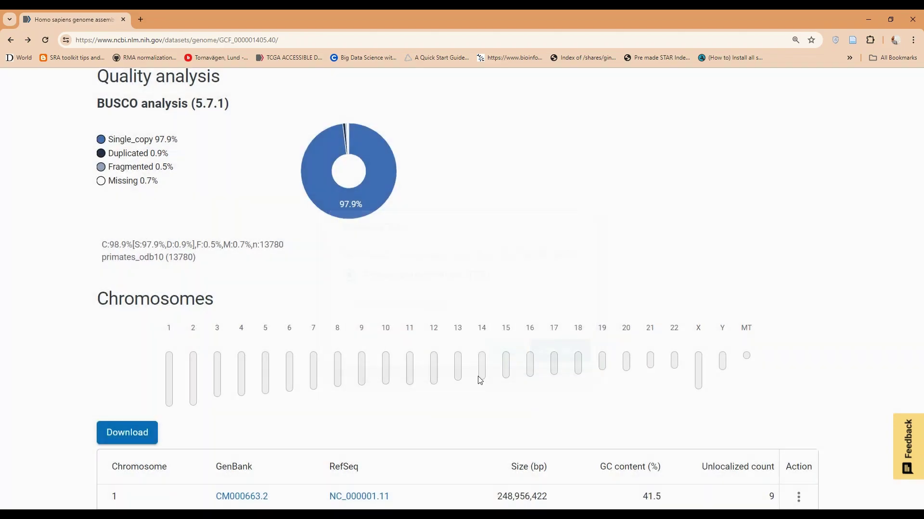
scroll(421, 398, "down", 6)
scroll(418, 398, "down", 4)
scroll(412, 395, "up", 10)
scroll(412, 394, "up", 6)
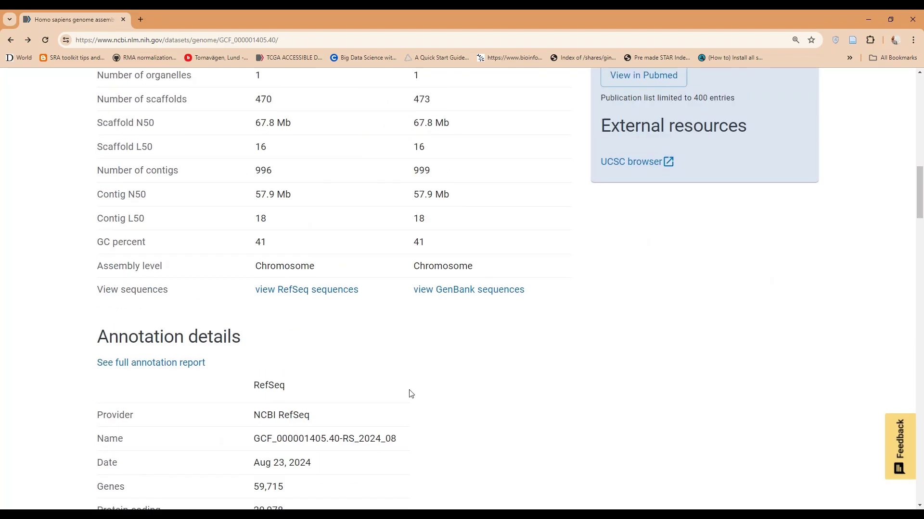
scroll(409, 392, "up", 2)
scroll(408, 392, "down", 4)
scroll(401, 390, "up", 4)
scroll(399, 389, "up", 2)
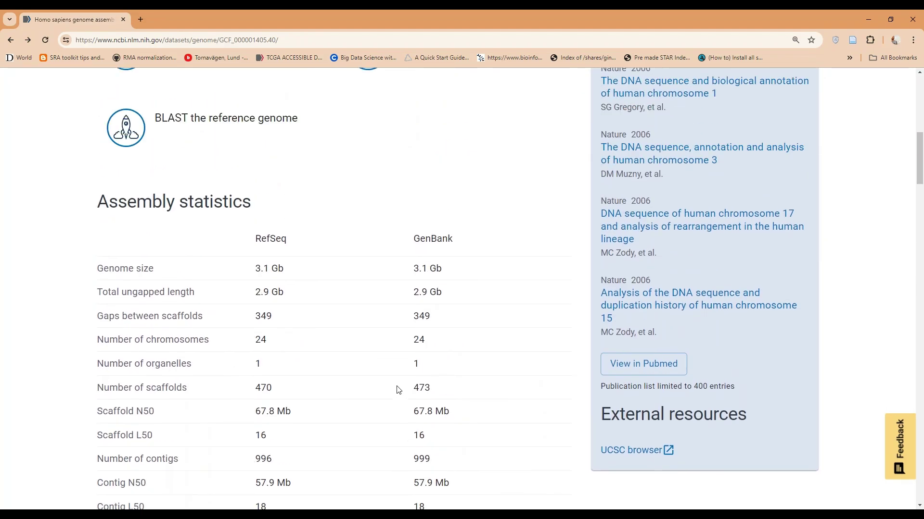
scroll(398, 387, "up", 4)
scroll(231, 375, "up", 3)
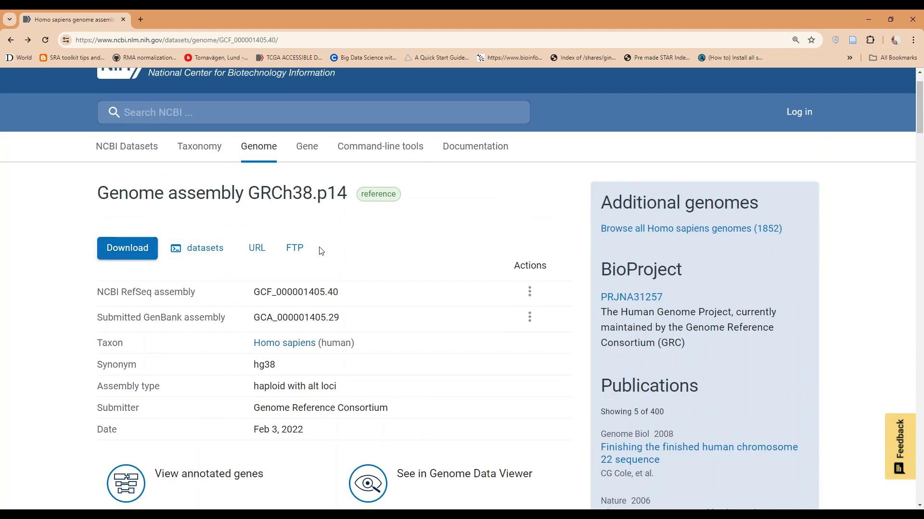
Select Genome sequences (FASTA), GTF and GFF annotation files from all sources for download
left_click(122, 256)
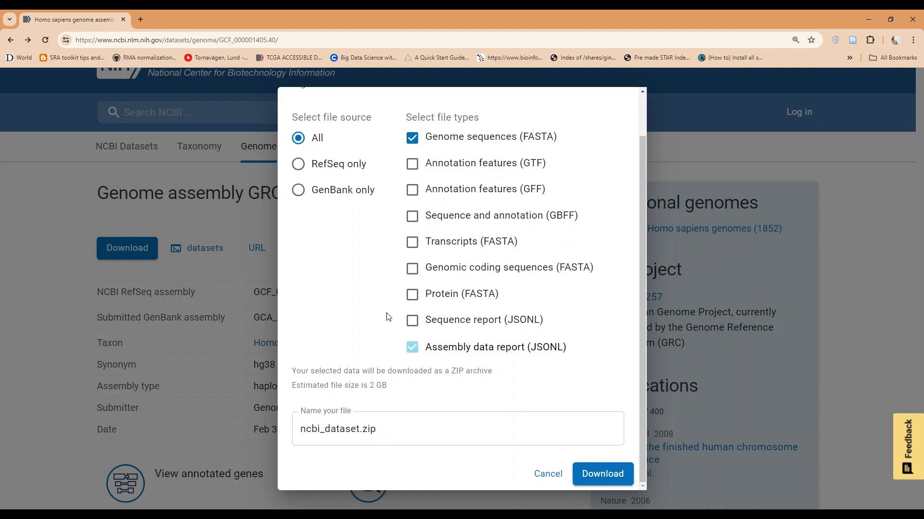
left_click(412, 138)
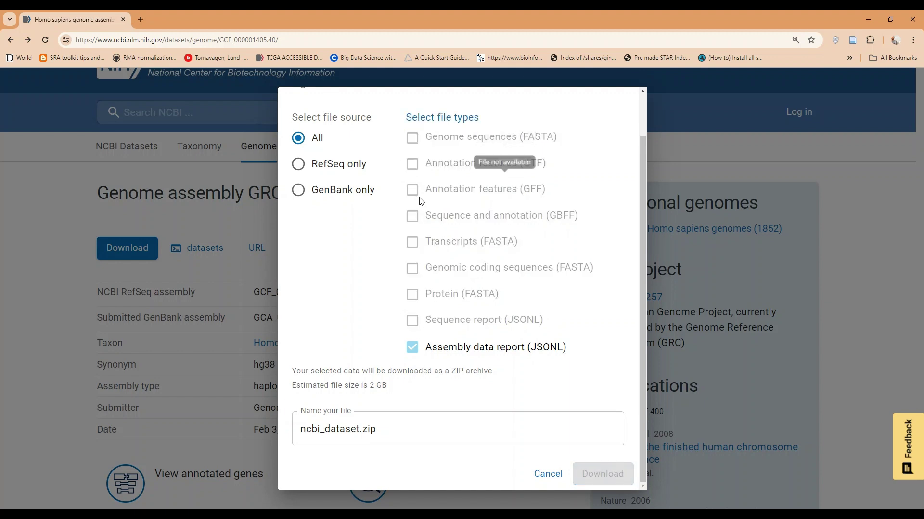
left_click(412, 139)
left_click(414, 164)
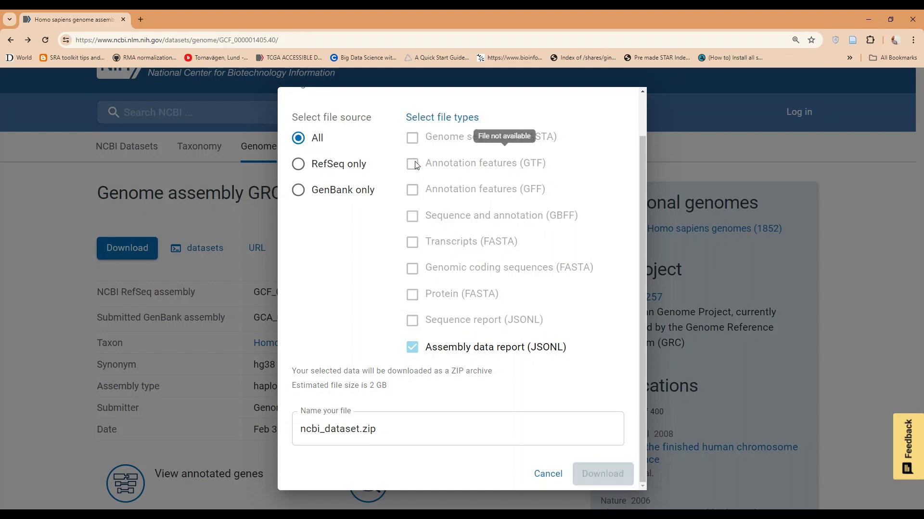
left_click(326, 137)
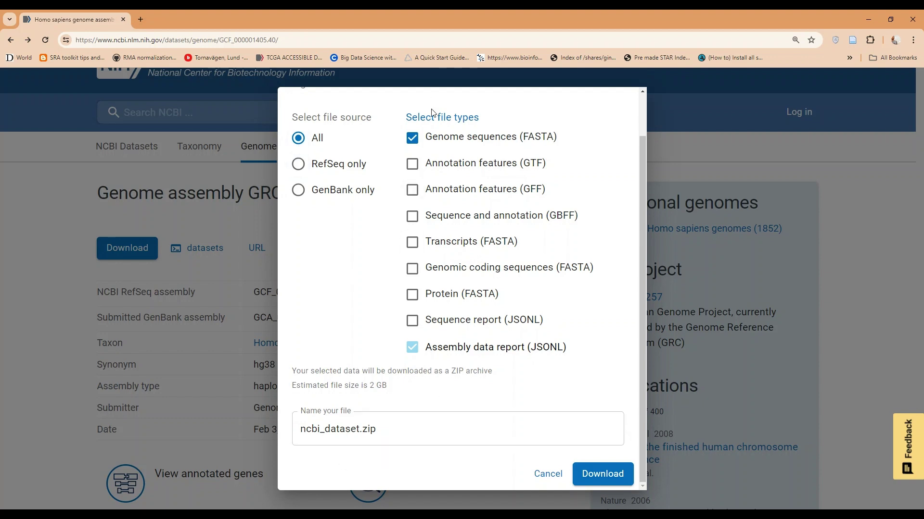
left_click(409, 192)
Cancel the Download dialog without downloading the FASTA, GTF and GFF files
left_click(604, 474)
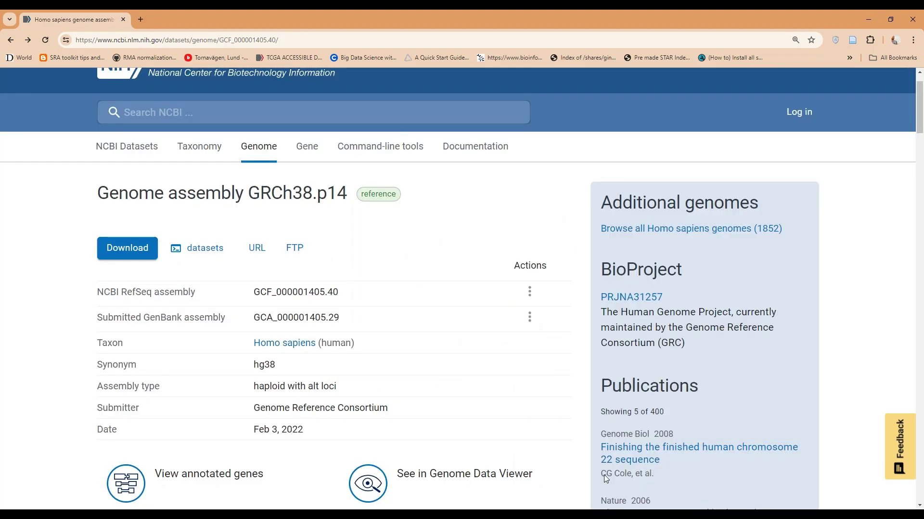